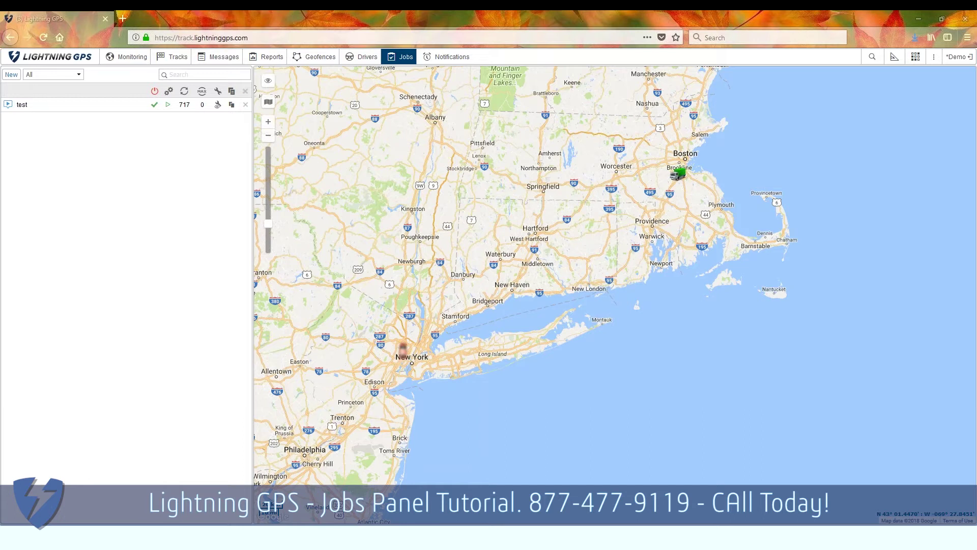
Start a new job that executes the Locate on demand command over the -OBD2 J unit.
{"action": "mouse_move", "coordinate": [55, 106]}
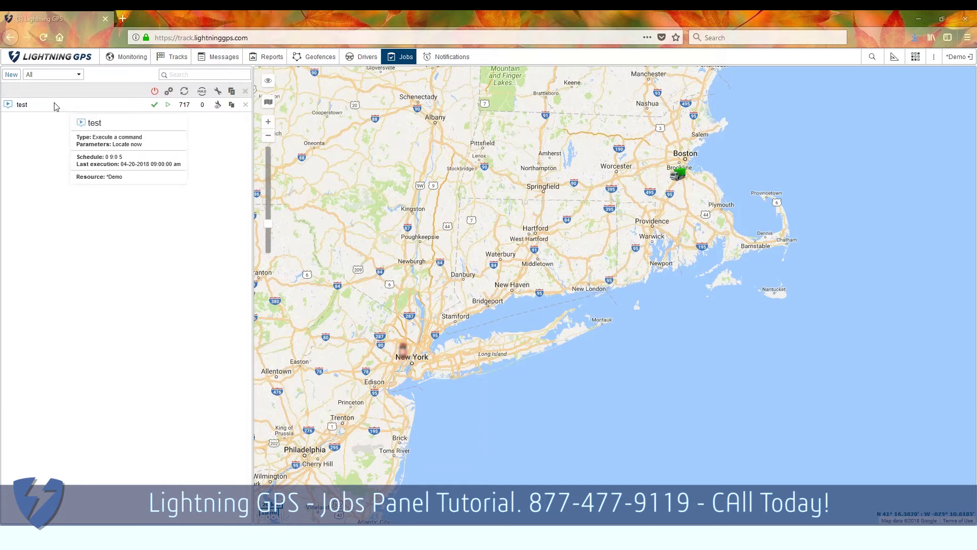
{"action": "left_click", "coordinate": [12, 75]}
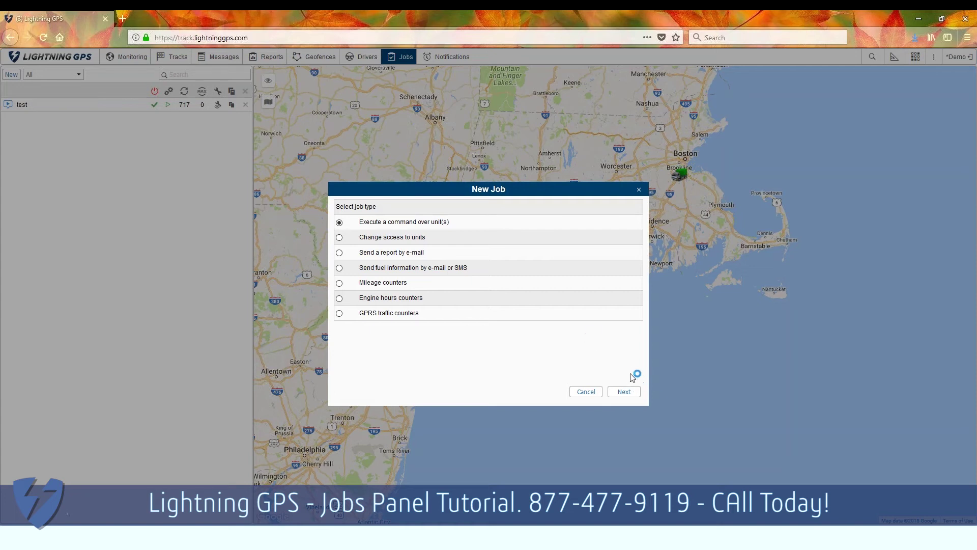
{"action": "left_click", "coordinate": [622, 392]}
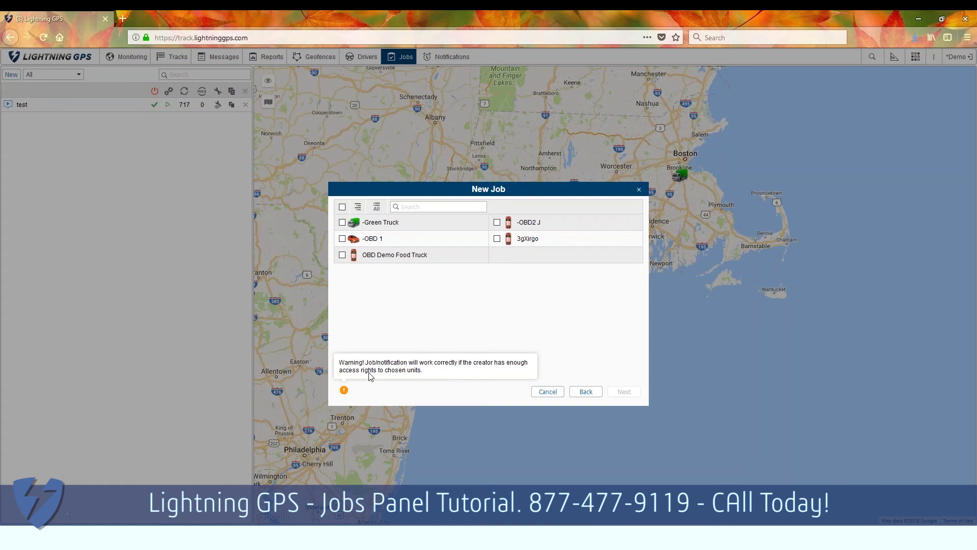
{"action": "mouse_move", "coordinate": [499, 228]}
{"action": "left_click", "coordinate": [497, 224]}
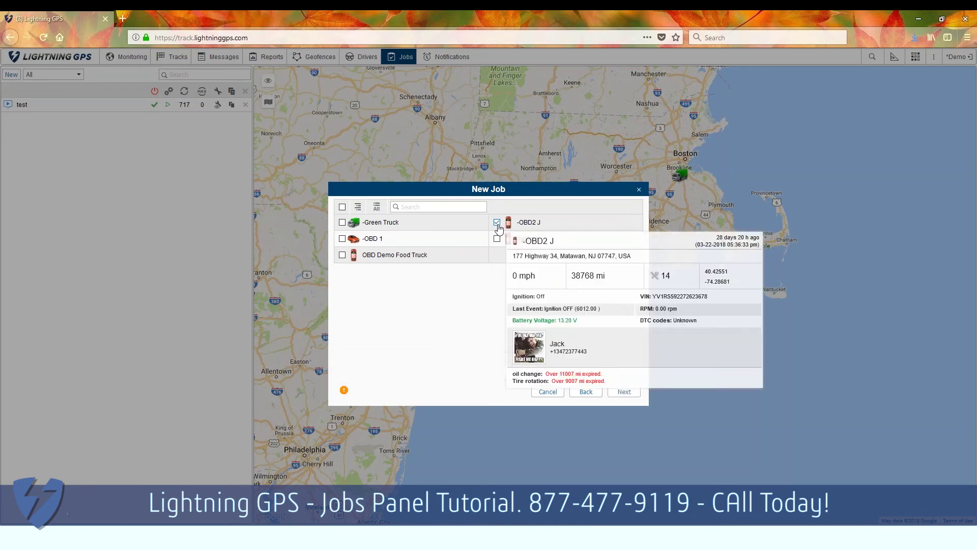
{"action": "left_click", "coordinate": [631, 395]}
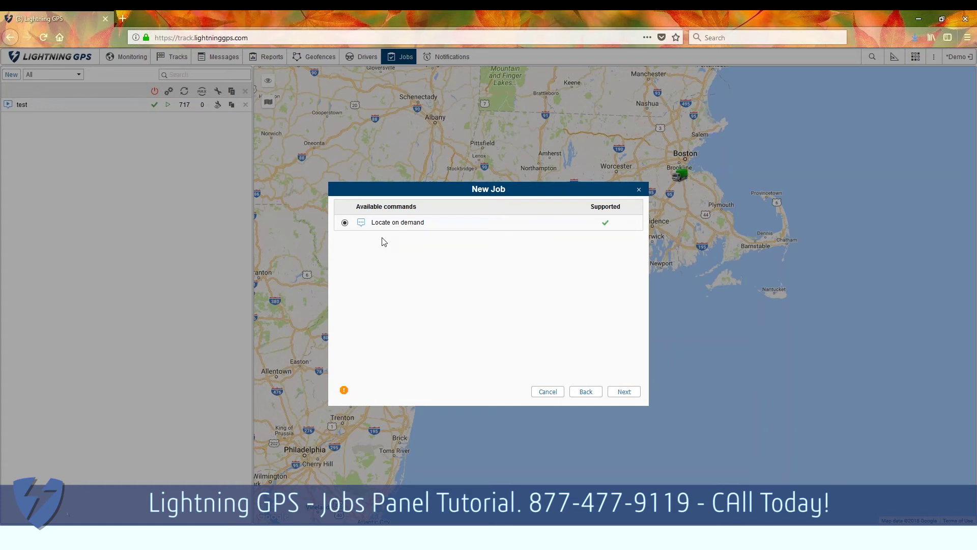
{"action": "left_click", "coordinate": [624, 392]}
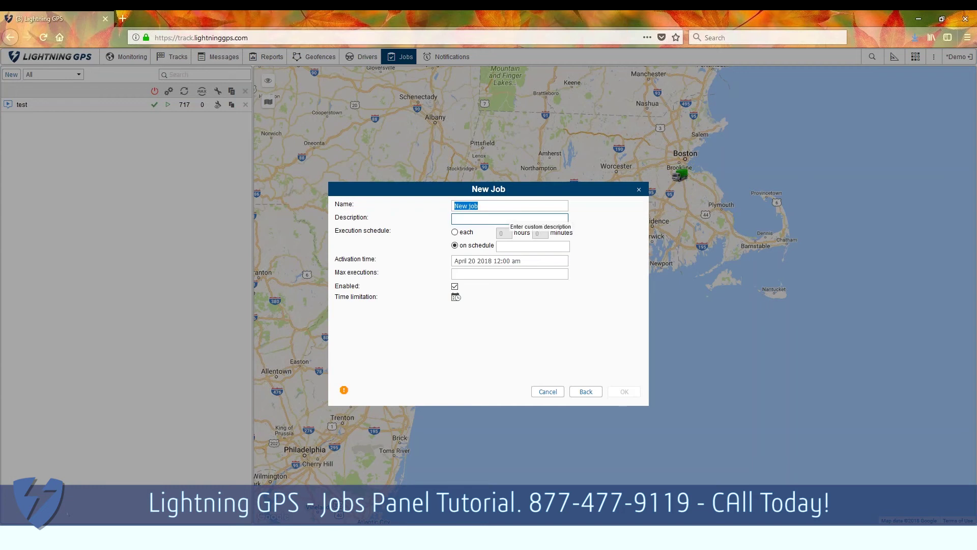
Name the job "locate" and describe it as "request location on schedule".
{"action": "type", "text": "locate"}
{"action": "left_click", "coordinate": [499, 216]}
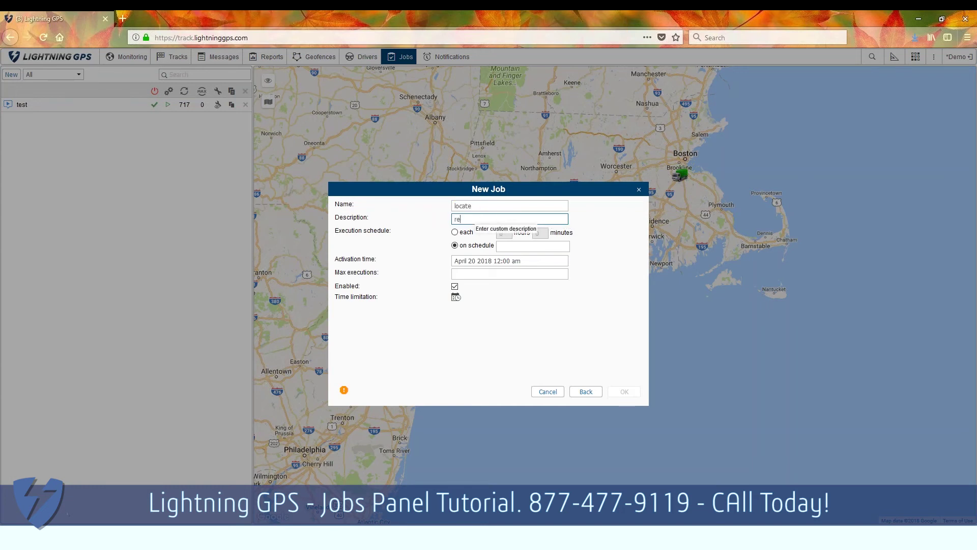
{"action": "type", "text": "request location on schedule"}
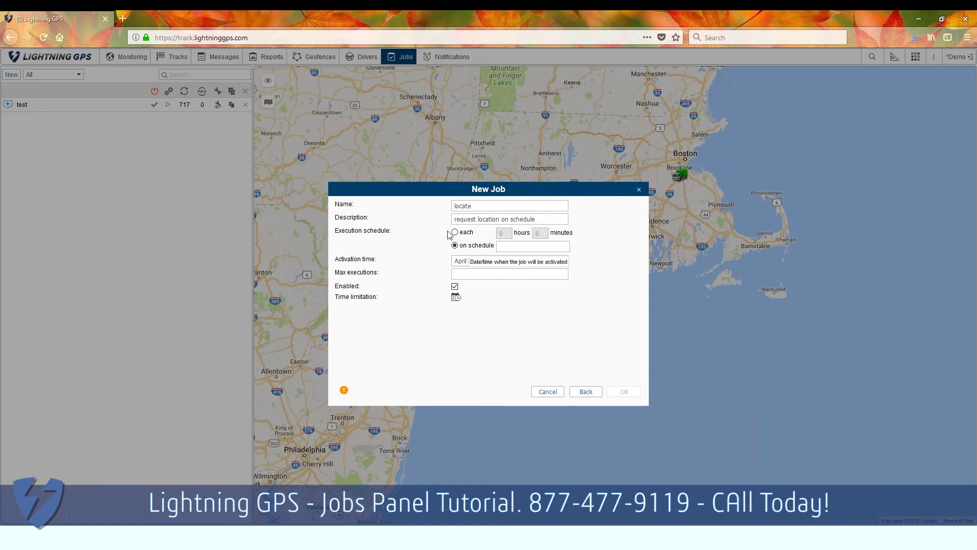
Try a repeating execution interval for the job, entering 12 hours and replacing it with 30 hours.
{"action": "left_click", "coordinate": [455, 233]}
{"action": "left_click", "coordinate": [508, 233]}
{"action": "type", "text": "12"}
{"action": "key", "text": "Tab"}
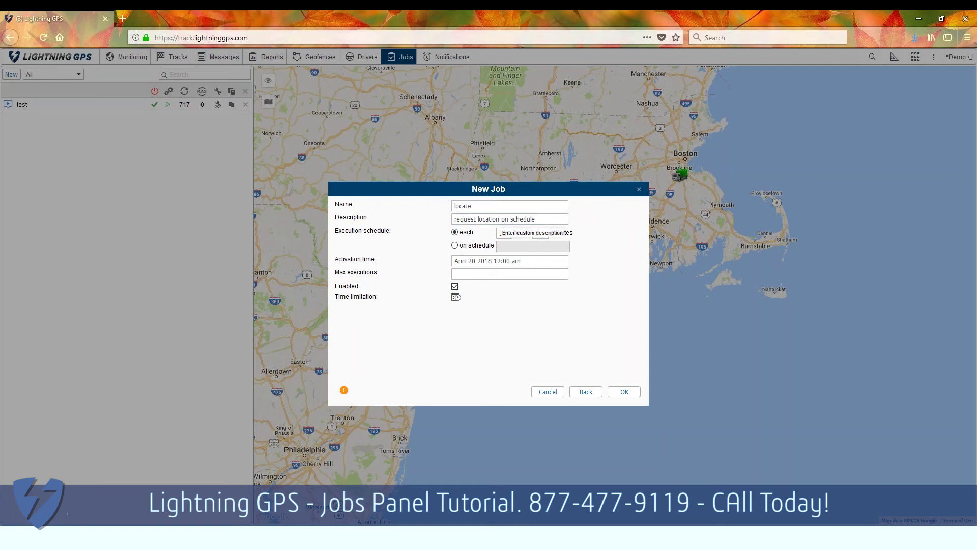
{"action": "left_click", "coordinate": [504, 234]}
{"action": "double_click", "coordinate": [505, 233]}
{"action": "type", "text": "30"}
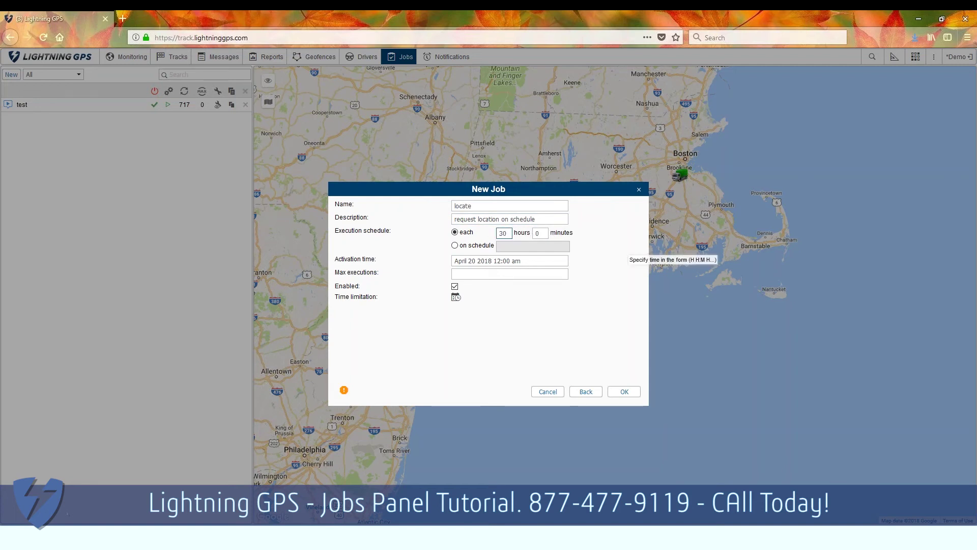
{"action": "left_click", "coordinate": [540, 233]}
{"action": "double_click", "coordinate": [546, 234]}
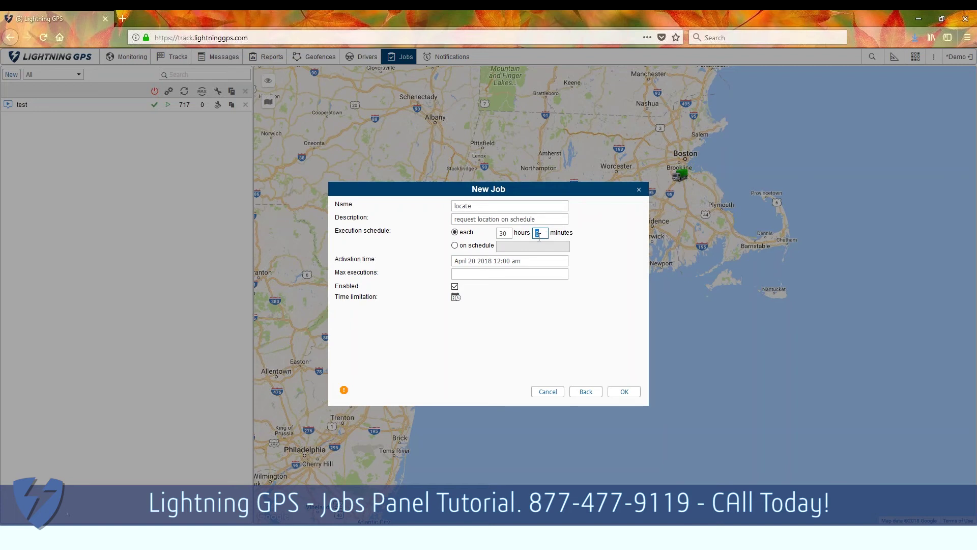
Try a repeating interval of 12 hours with the minutes left blank.
{"action": "double_click", "coordinate": [506, 234]}
{"action": "type", "text": "1"}
{"action": "key", "text": "Tab"}
{"action": "type", "text": "30"}
{"action": "key", "text": "BackSpace"}
{"action": "key", "text": "BackSpace"}
{"action": "left_click", "coordinate": [506, 234]}
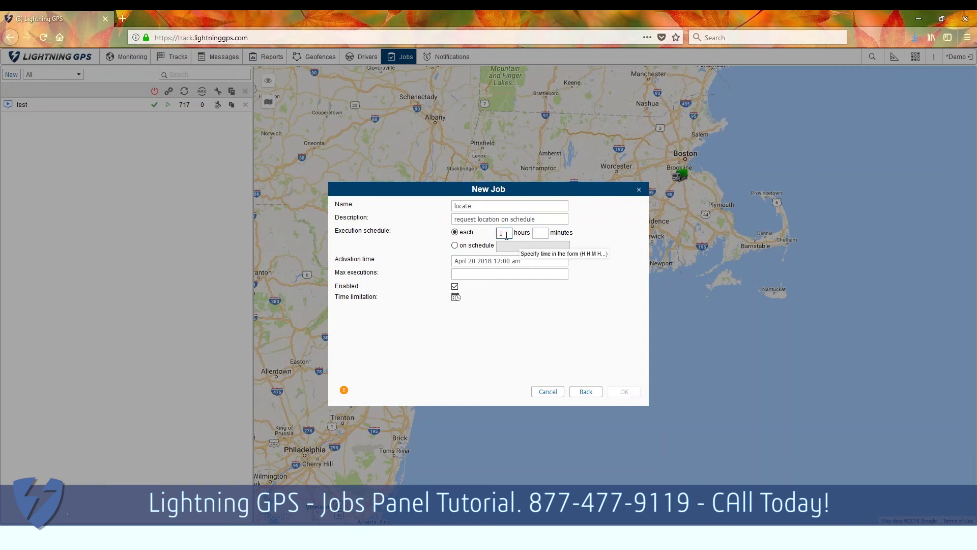
{"action": "type", "text": "2"}
Make the job execute on schedule at 23:00, leaving the maximum number of executions empty.
{"action": "left_click", "coordinate": [456, 245]}
{"action": "left_click", "coordinate": [514, 247]}
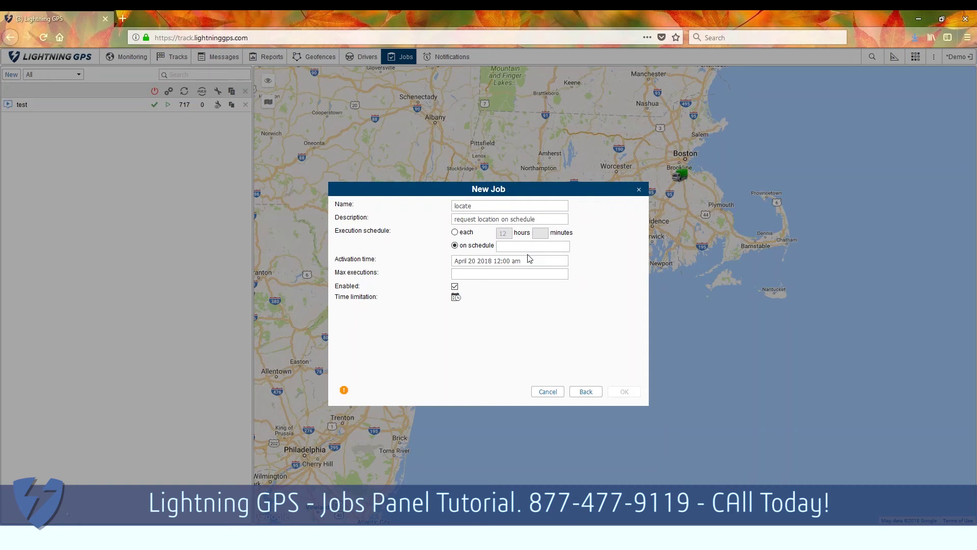
{"action": "type", "text": "23:00"}
{"action": "left_click", "coordinate": [461, 272]}
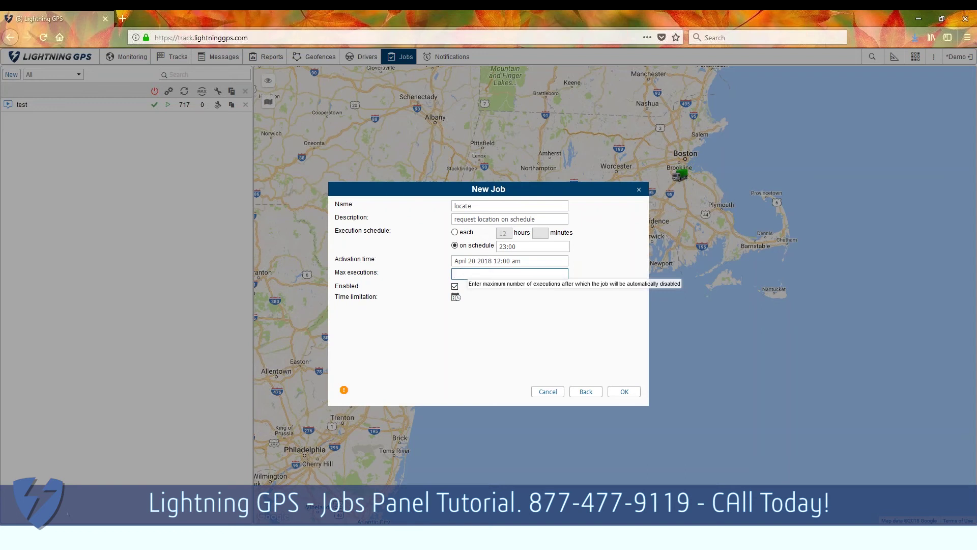
Limit the job's execution to the month of June and save the job.
{"action": "left_click", "coordinate": [456, 297]}
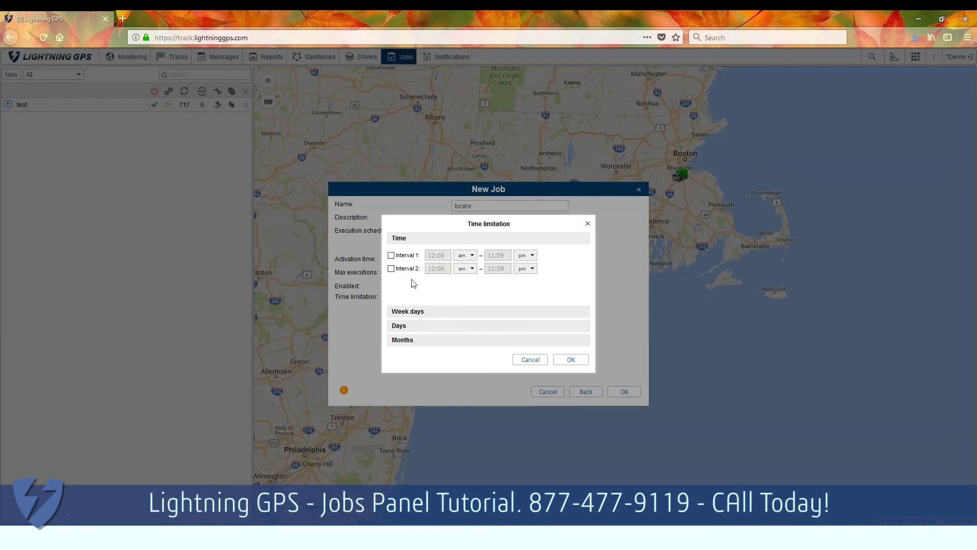
{"action": "left_click", "coordinate": [402, 338]}
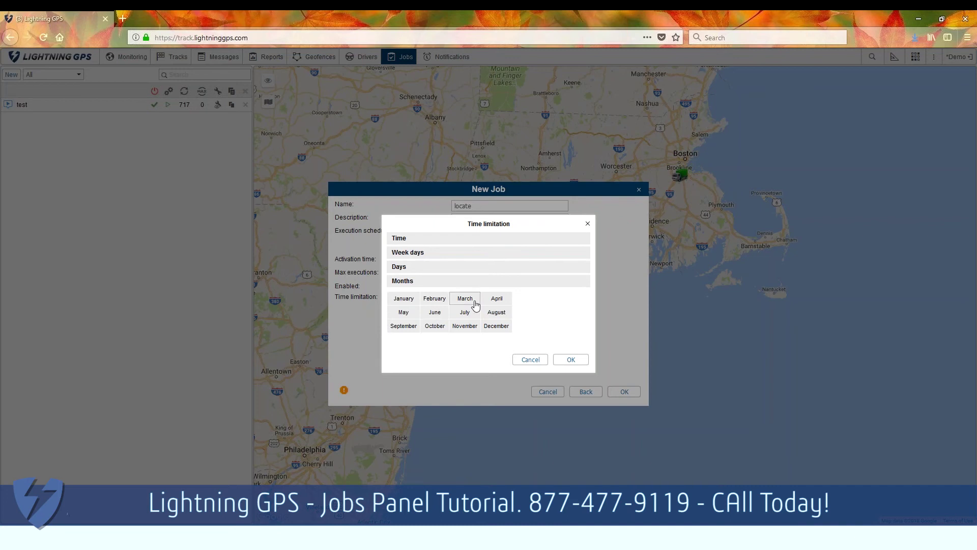
{"action": "left_click", "coordinate": [435, 312]}
{"action": "left_click", "coordinate": [572, 359]}
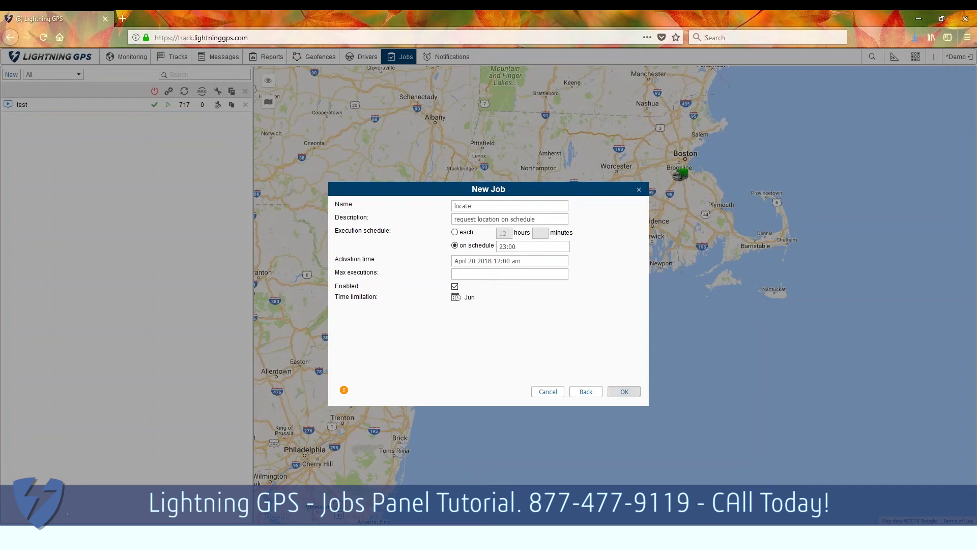
{"action": "left_click", "coordinate": [621, 392]}
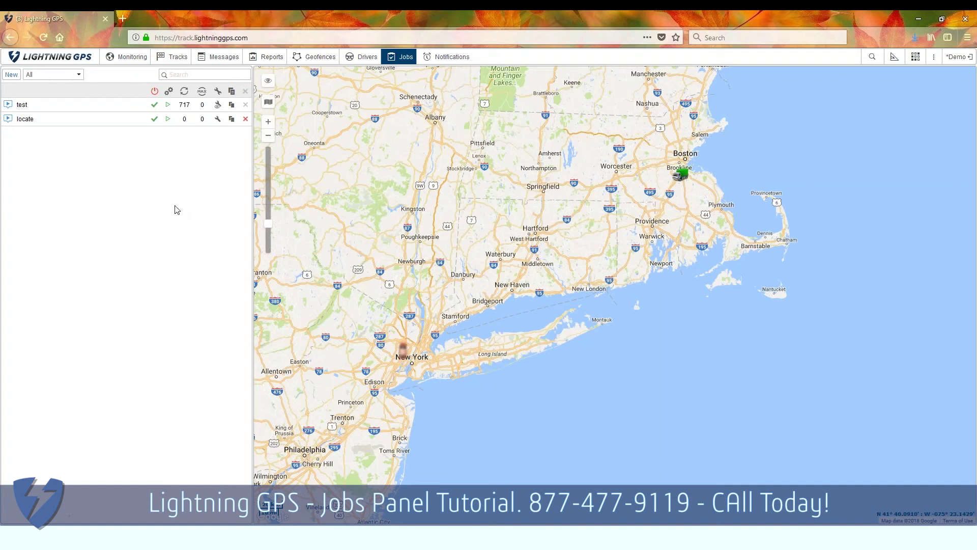
Start a new job that sends a report by e-mail, using the "1. Trips and Parkings" template.
{"action": "left_click", "coordinate": [11, 74]}
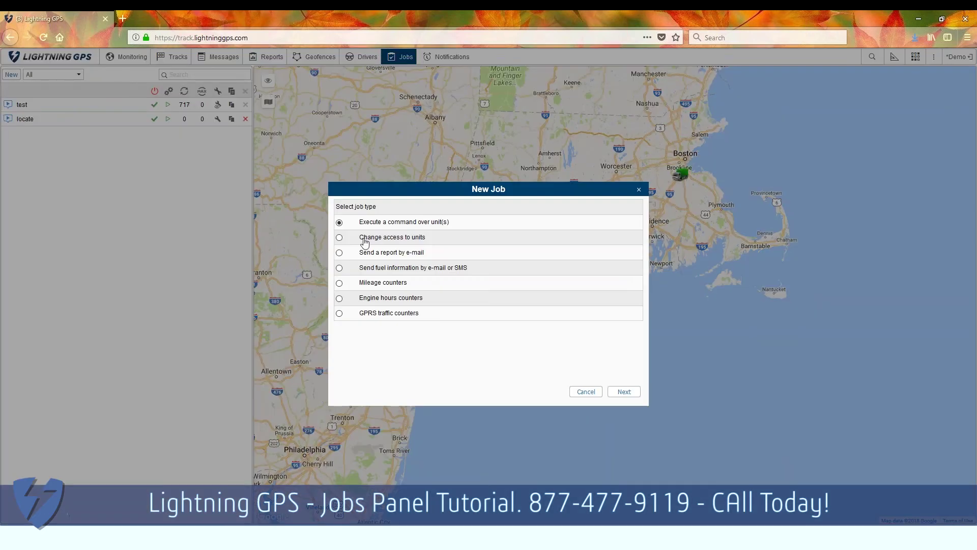
{"action": "left_click", "coordinate": [623, 391]}
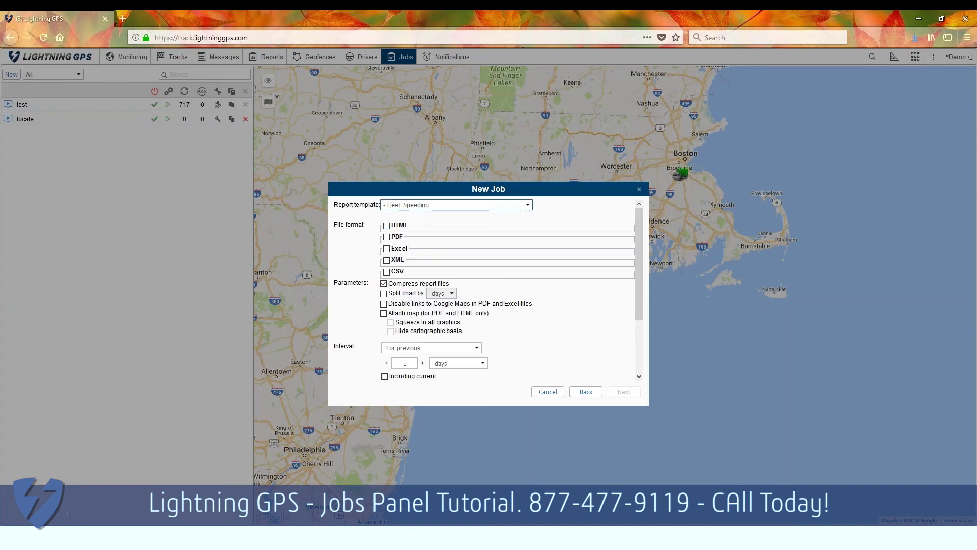
{"action": "left_click", "coordinate": [410, 204]}
{"action": "left_click", "coordinate": [438, 228]}
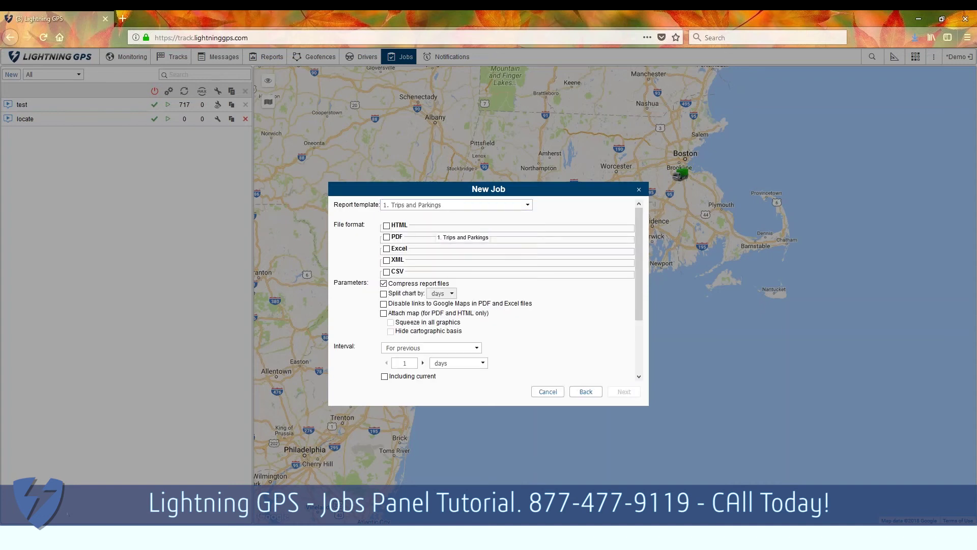
Set the report to uncompressed PDF with the map attached and squeezed in all graphics.
{"action": "left_click", "coordinate": [389, 237]}
{"action": "left_click", "coordinate": [388, 237]}
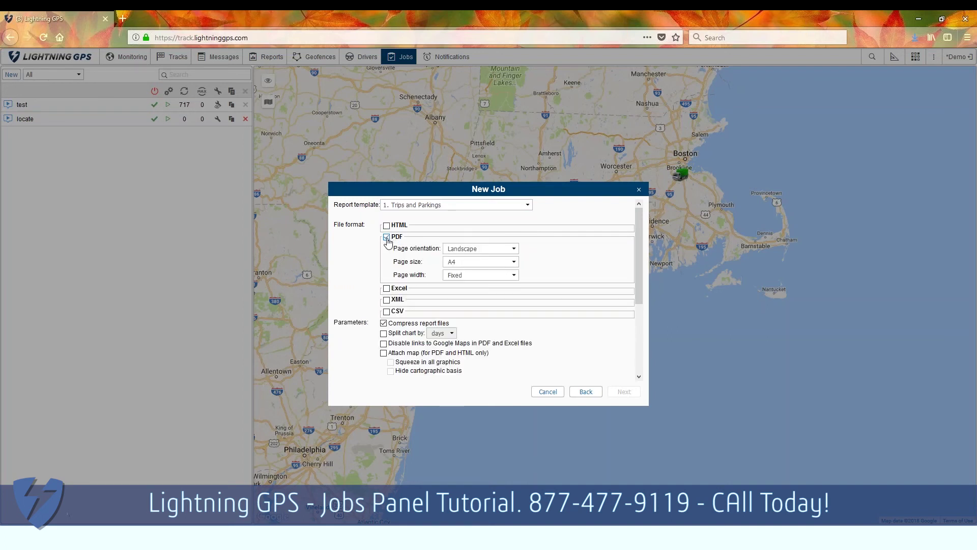
{"action": "left_click", "coordinate": [384, 323]}
{"action": "left_click", "coordinate": [384, 353]}
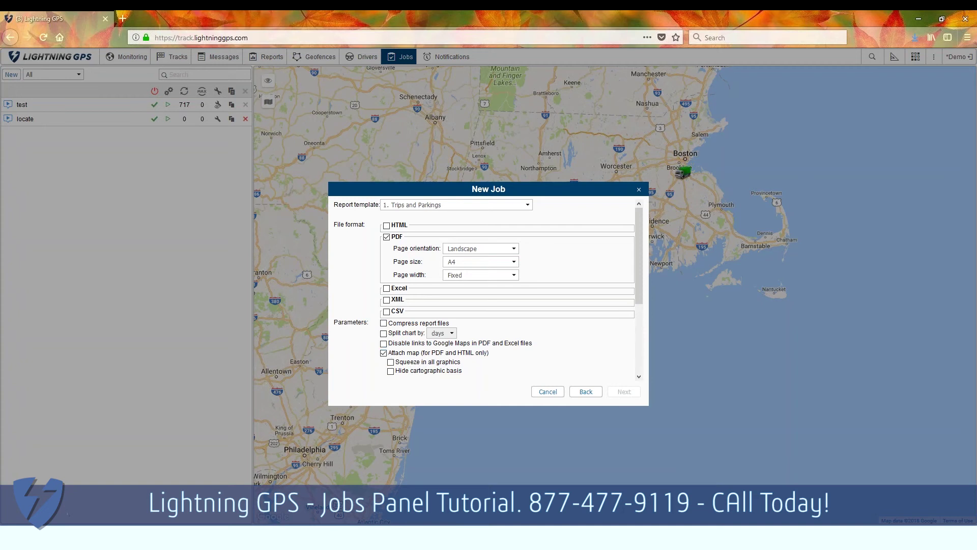
{"action": "left_click", "coordinate": [391, 363]}
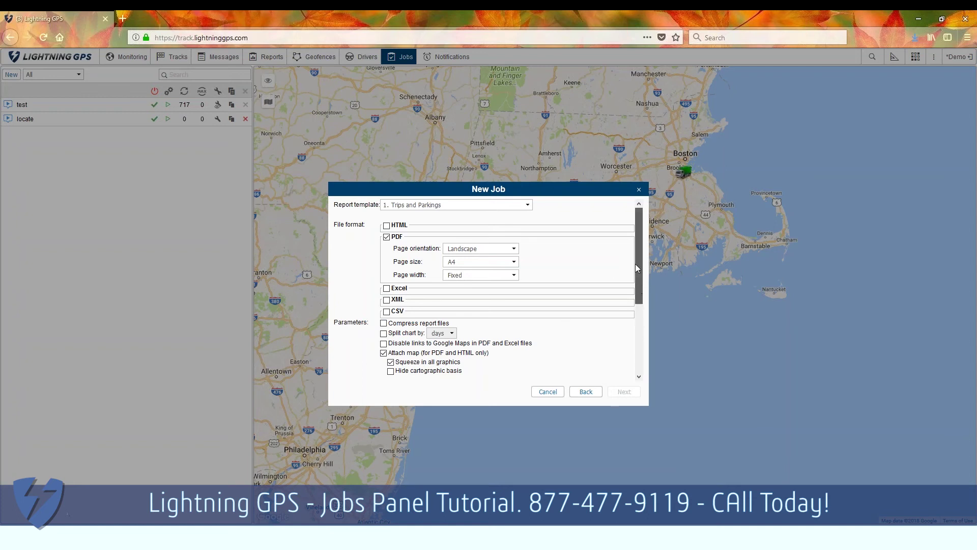
Enable the second listed e-mail address as the report's recipient and continue to unit selection.
{"action": "left_click_drag", "start_coordinate": [636, 295], "coordinate": [633, 346]}
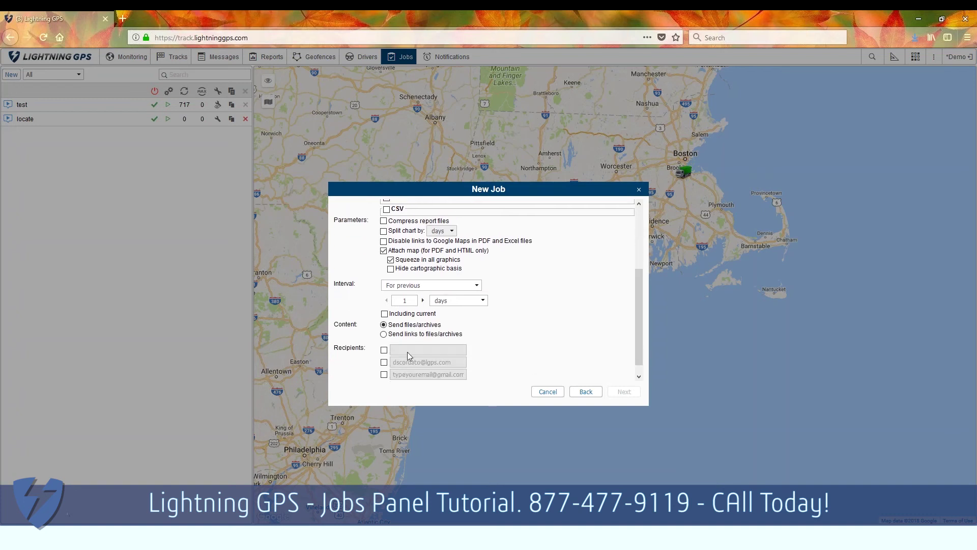
{"action": "left_click", "coordinate": [384, 362]}
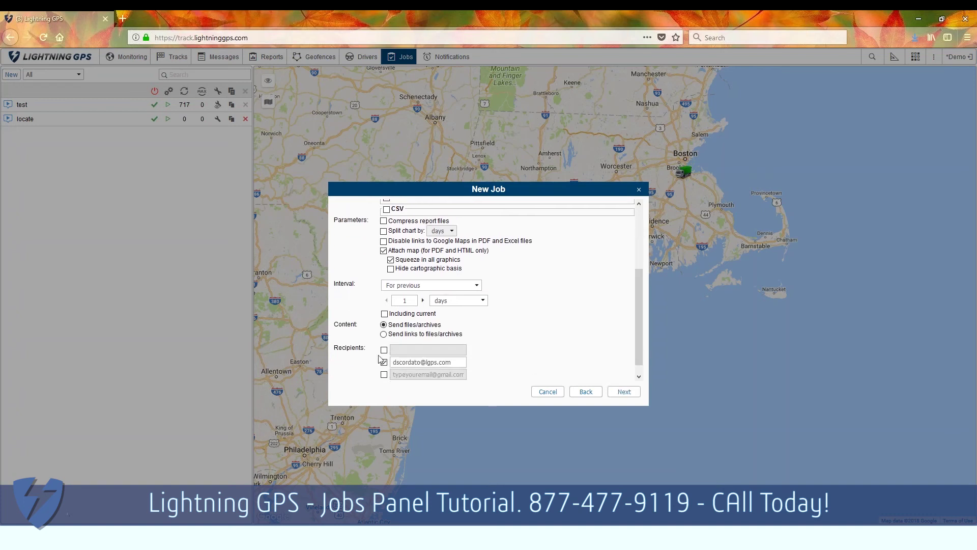
{"action": "left_click", "coordinate": [408, 362]}
{"action": "left_click", "coordinate": [623, 391]}
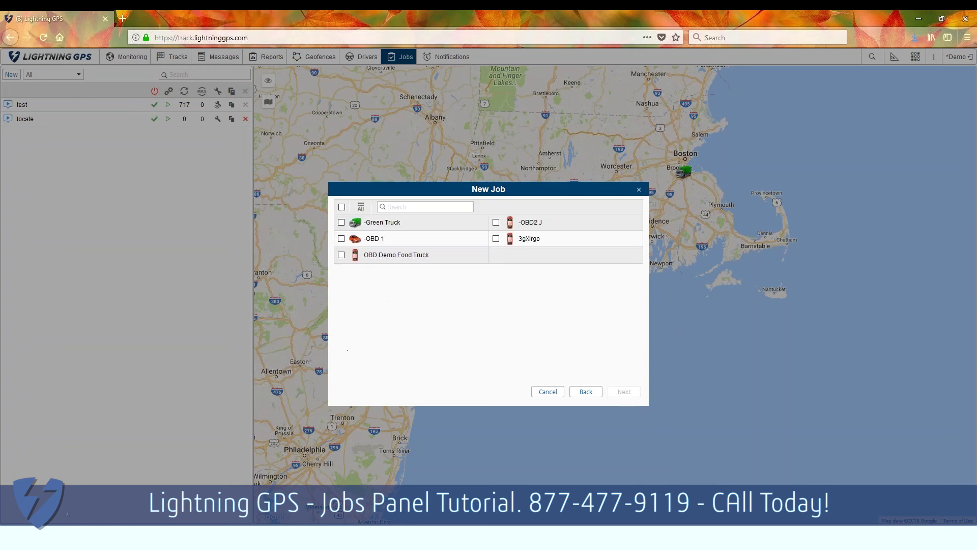
Select all units for the report job and continue to its general settings.
{"action": "left_click", "coordinate": [496, 223]}
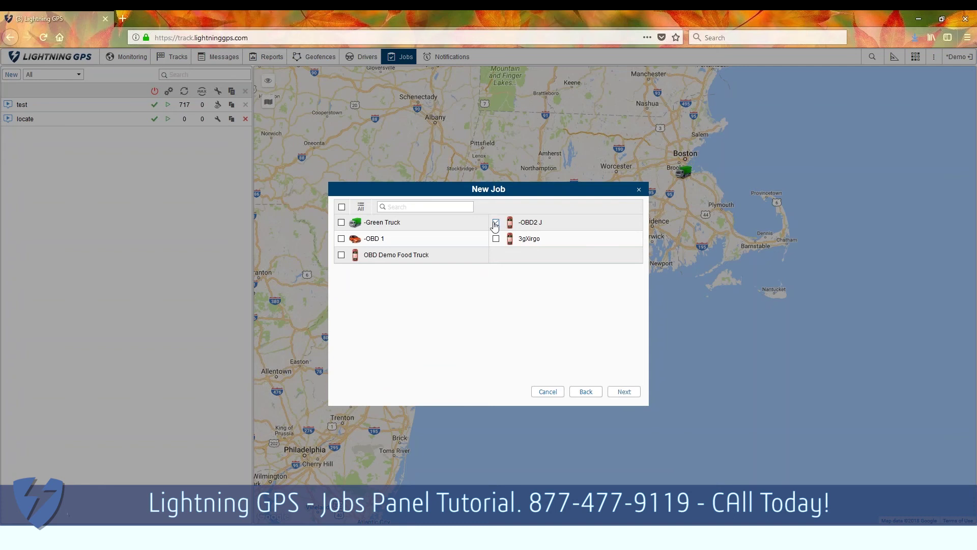
{"action": "left_click", "coordinate": [342, 208]}
{"action": "left_click", "coordinate": [624, 391]}
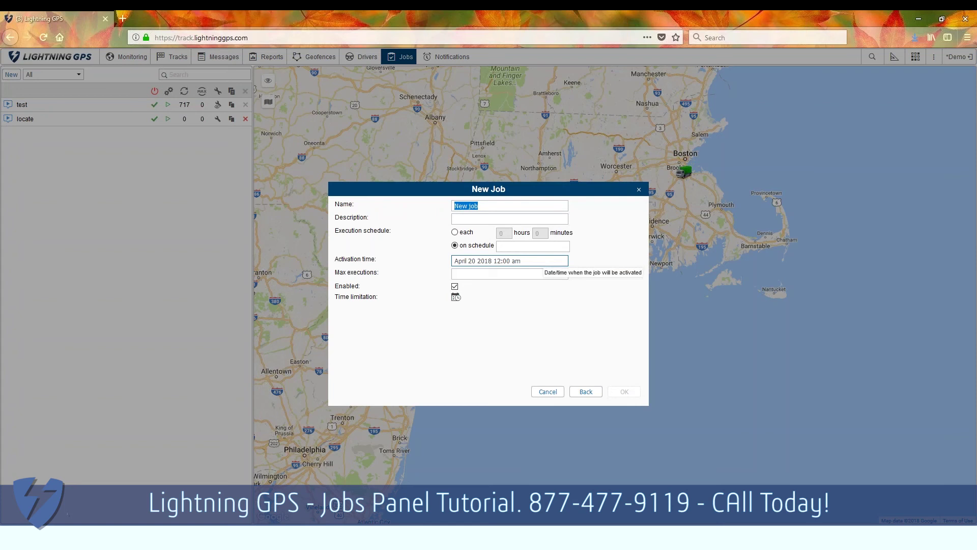
Name the job "reports trips", describe it as "trip report", and save it with an execution interval of 24 hours.
{"action": "type", "text": "reports trips"}
{"action": "left_click", "coordinate": [509, 220]}
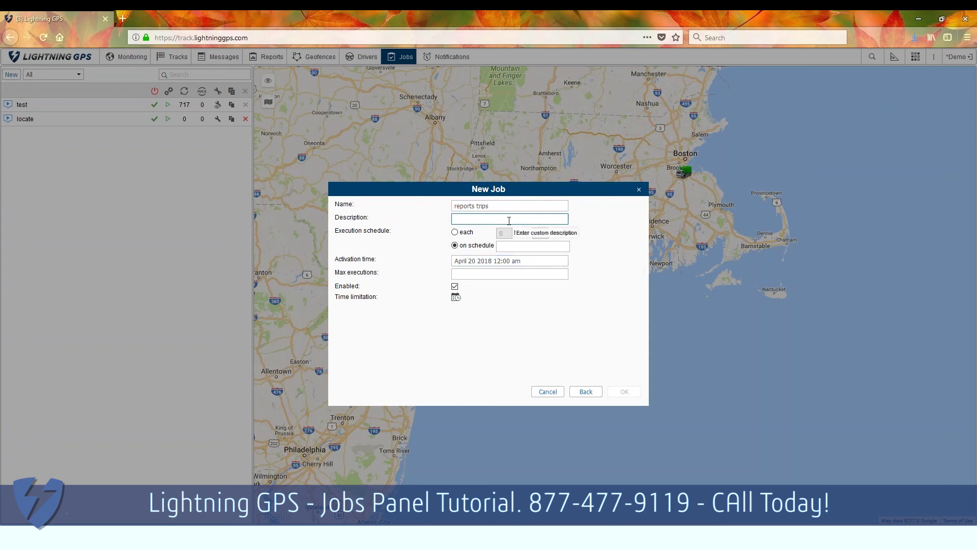
{"action": "type", "text": "trip report"}
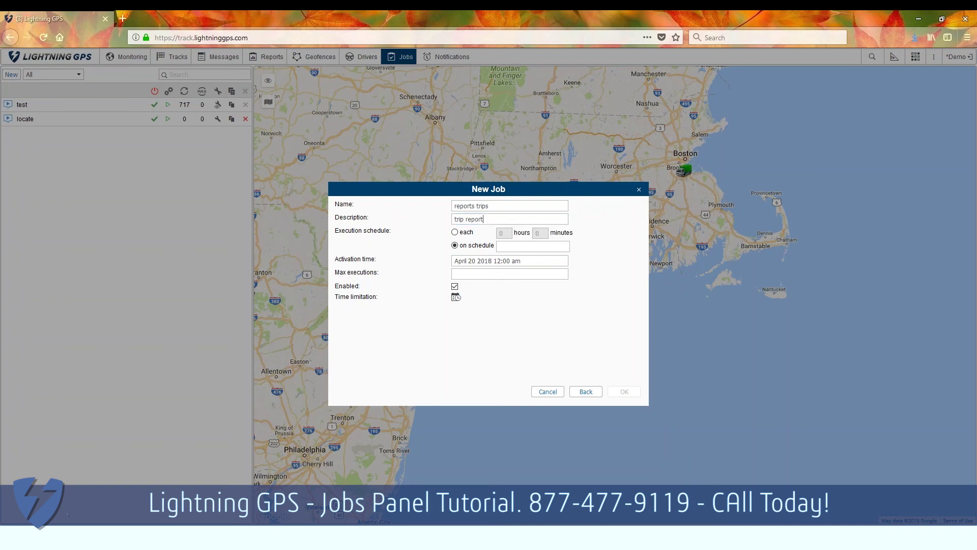
{"action": "left_click", "coordinate": [455, 232]}
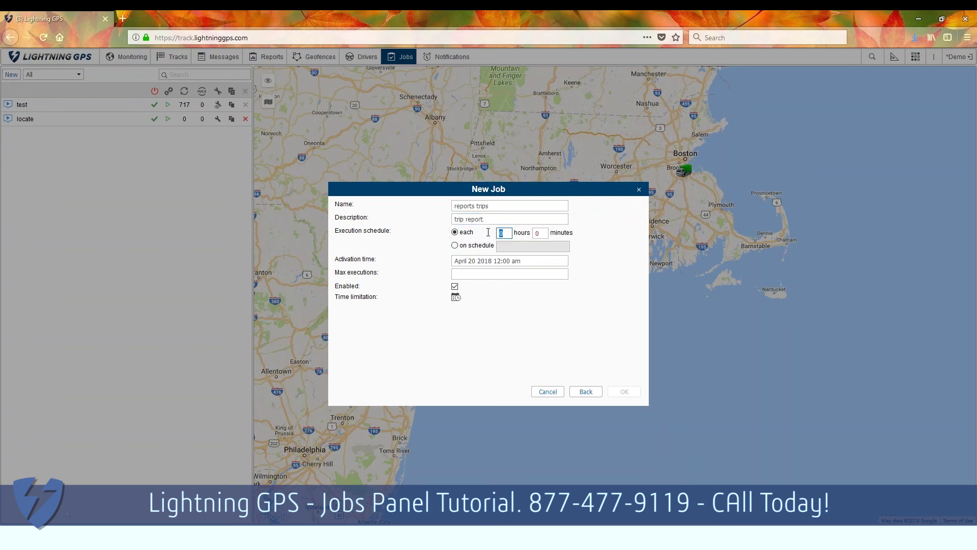
{"action": "type", "text": "24"}
{"action": "left_click", "coordinate": [625, 391]}
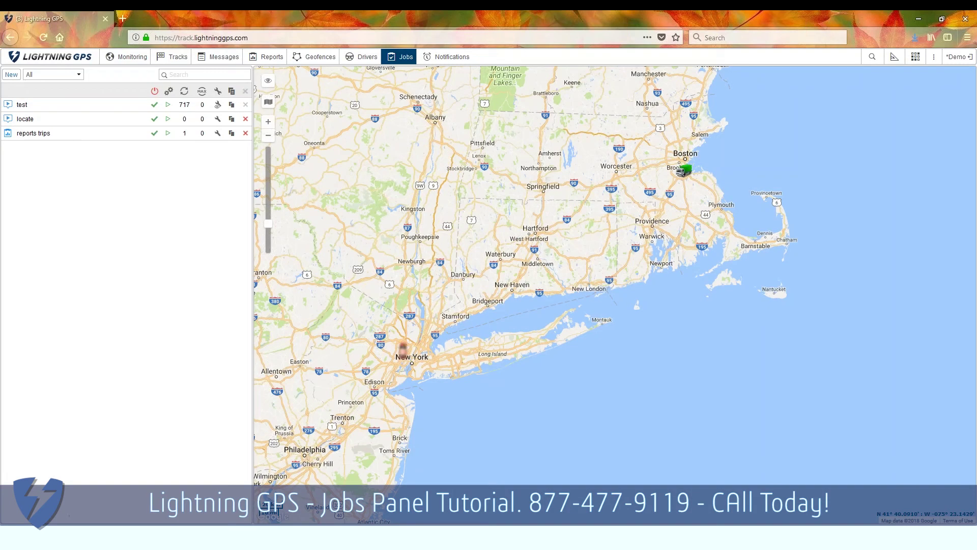
Start a new job of the type that sends fuel information by e-mail or SMS.
{"action": "left_click", "coordinate": [12, 75]}
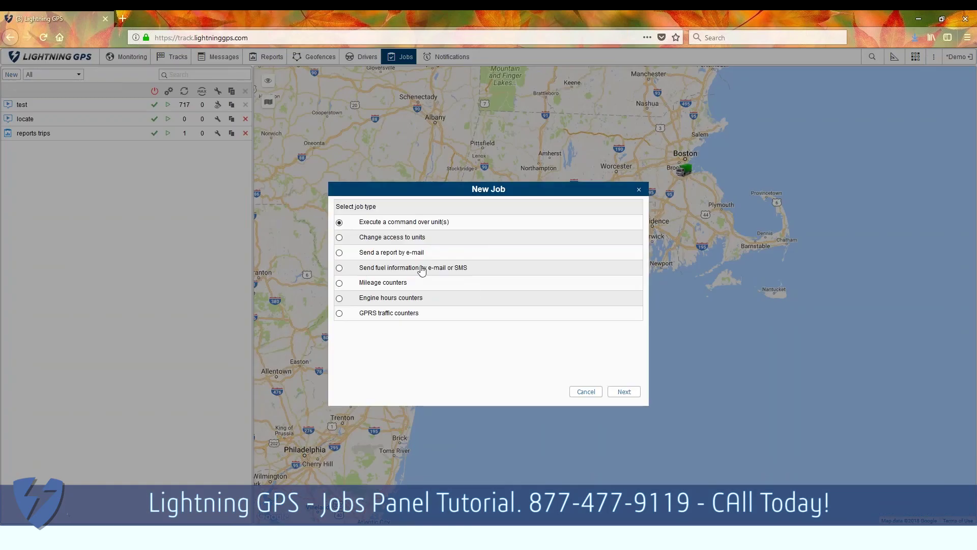
{"action": "left_click", "coordinate": [339, 268]}
{"action": "left_click", "coordinate": [624, 391]}
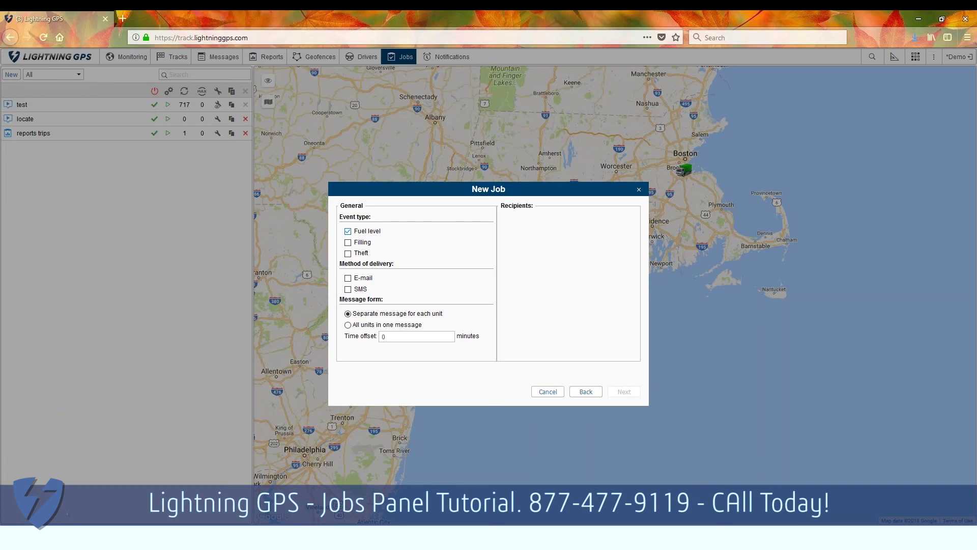
Set the fuel information to be delivered by e-mail to the first listed address and select the -OBD2 J unit for the job.
{"action": "left_click", "coordinate": [348, 279]}
{"action": "left_click", "coordinate": [509, 230]}
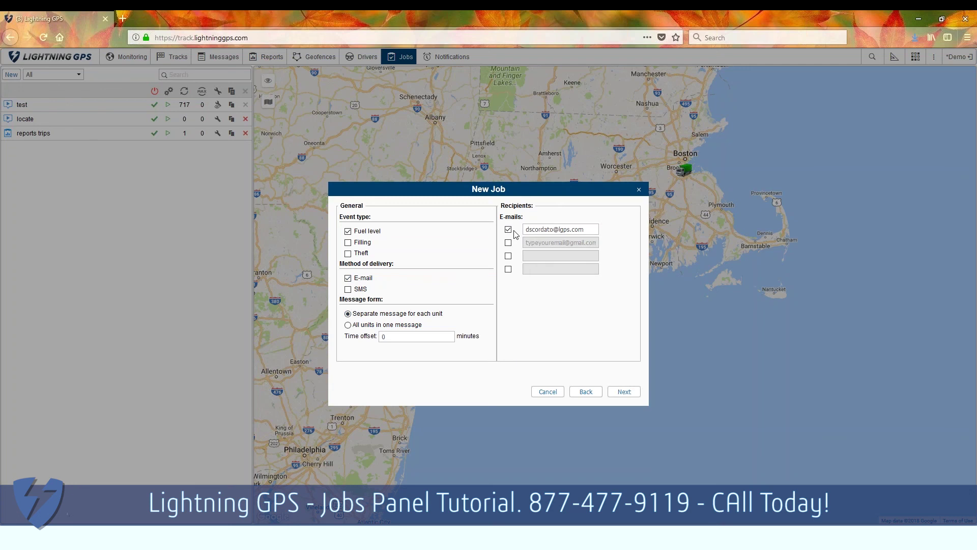
{"action": "left_click", "coordinate": [629, 398]}
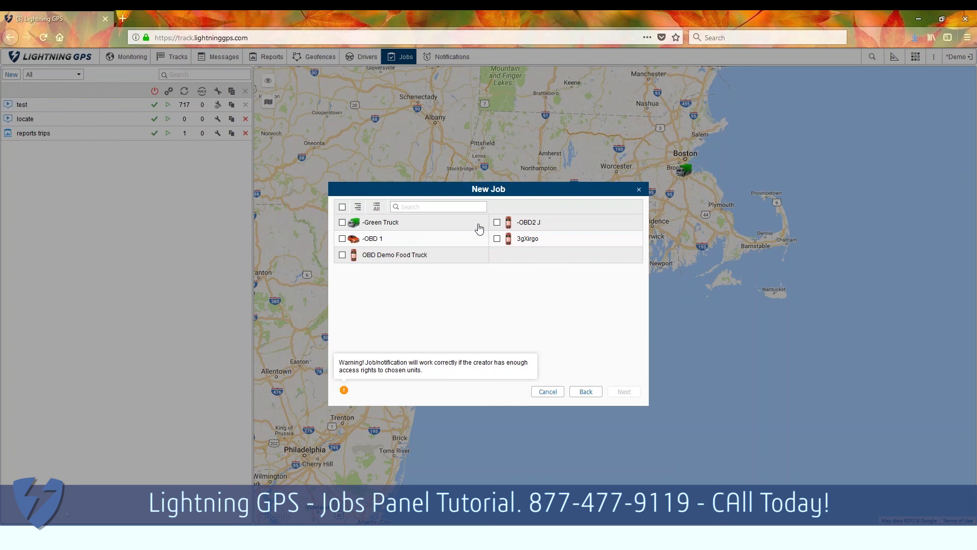
{"action": "left_click", "coordinate": [497, 222]}
{"action": "left_click", "coordinate": [624, 391]}
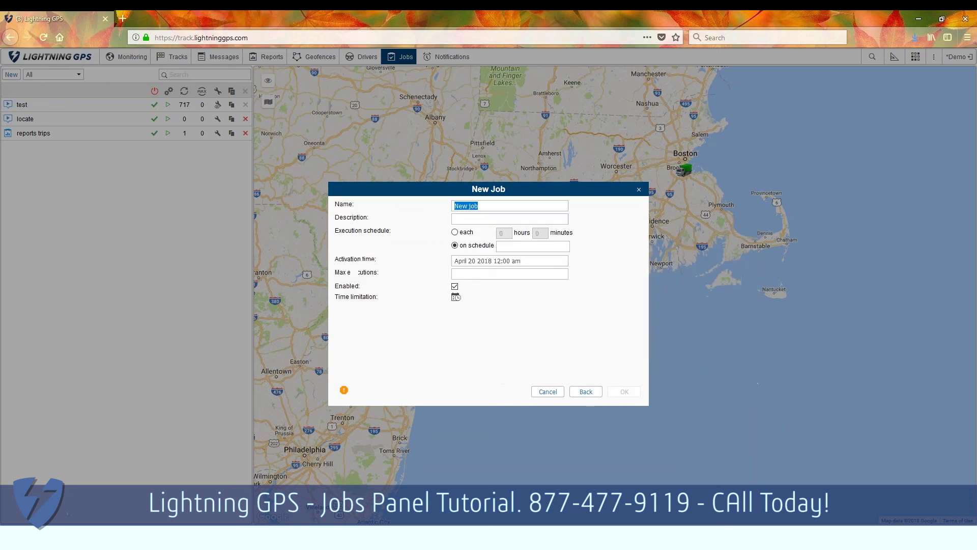
Name the job "fuel level", describe it as "request for fuel level", and save it with an execution interval of 12 hours.
{"action": "type", "text": "fuel level"}
{"action": "key", "text": "Tab"}
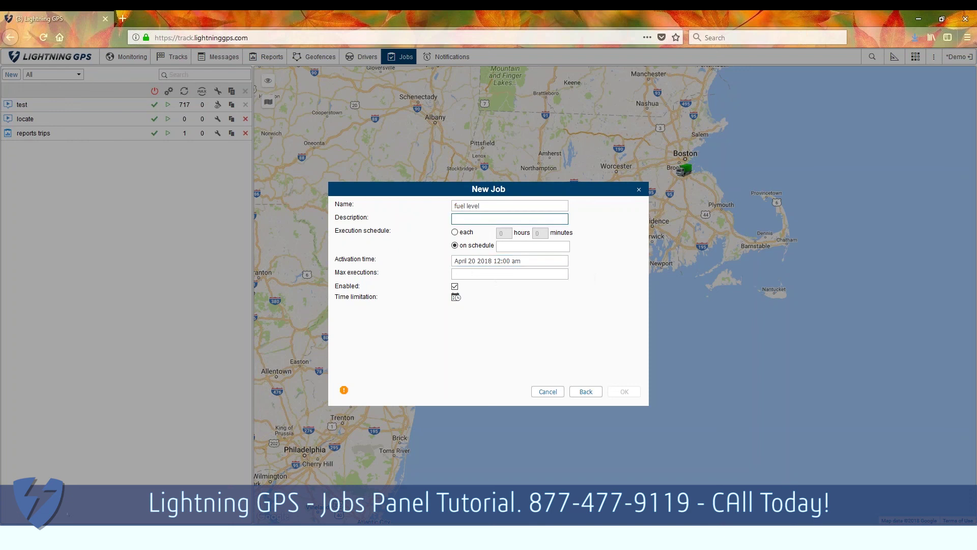
{"action": "type", "text": "request for fuel level"}
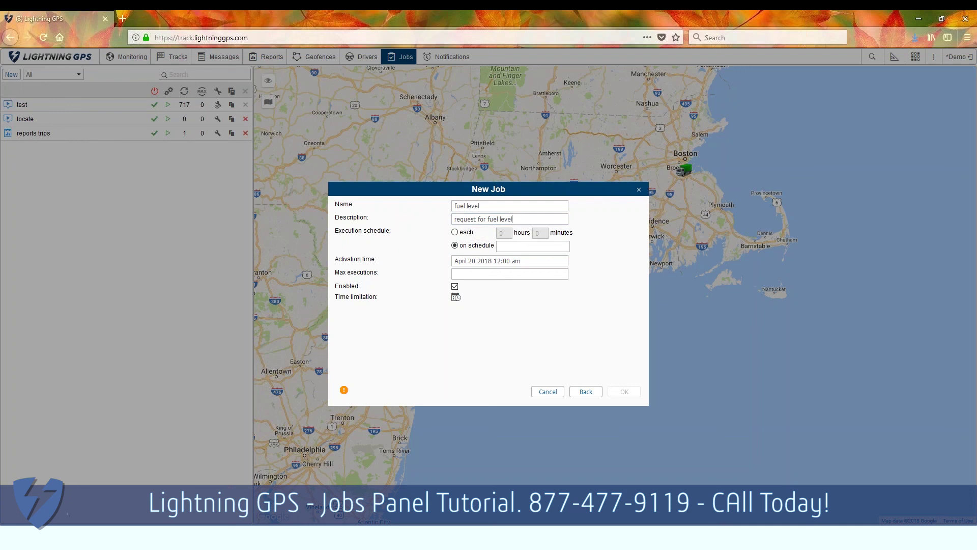
{"action": "left_click", "coordinate": [455, 233]}
{"action": "type", "text": "12"}
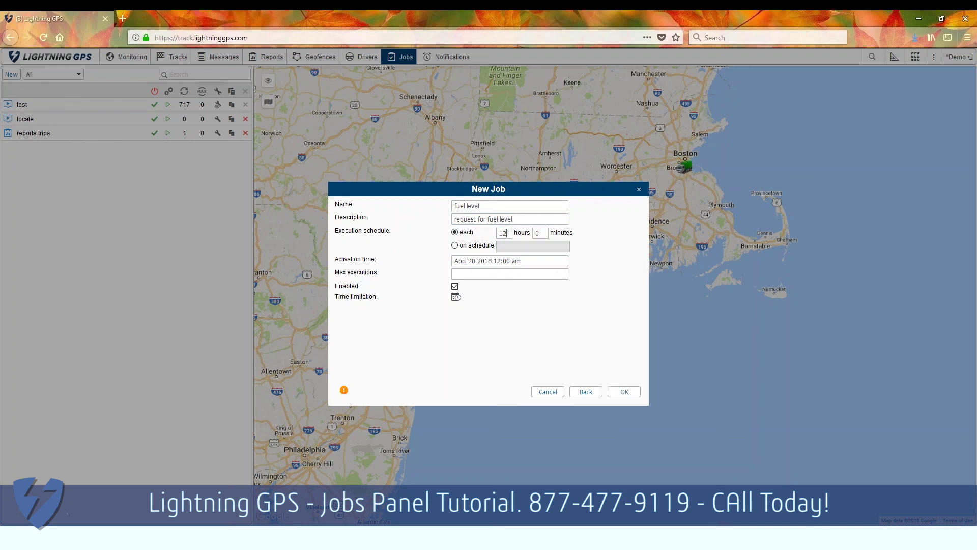
{"action": "left_click", "coordinate": [625, 391]}
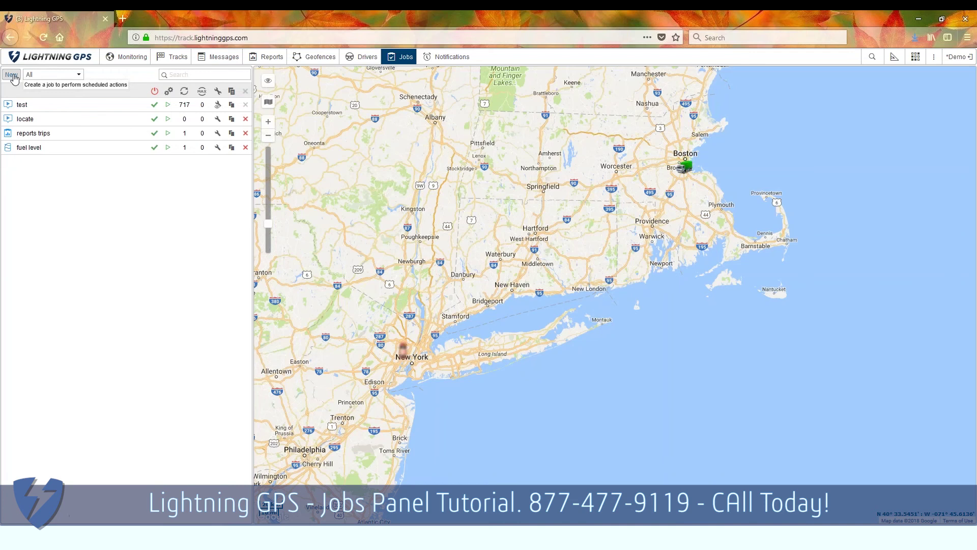
{"action": "left_click", "coordinate": [11, 75]}
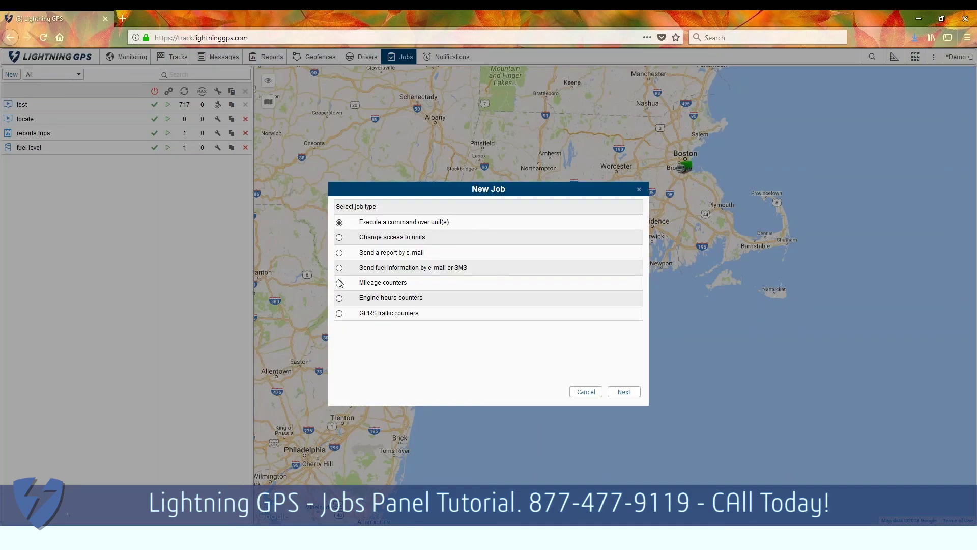
{"action": "left_click", "coordinate": [340, 283]}
{"action": "left_click", "coordinate": [621, 392]}
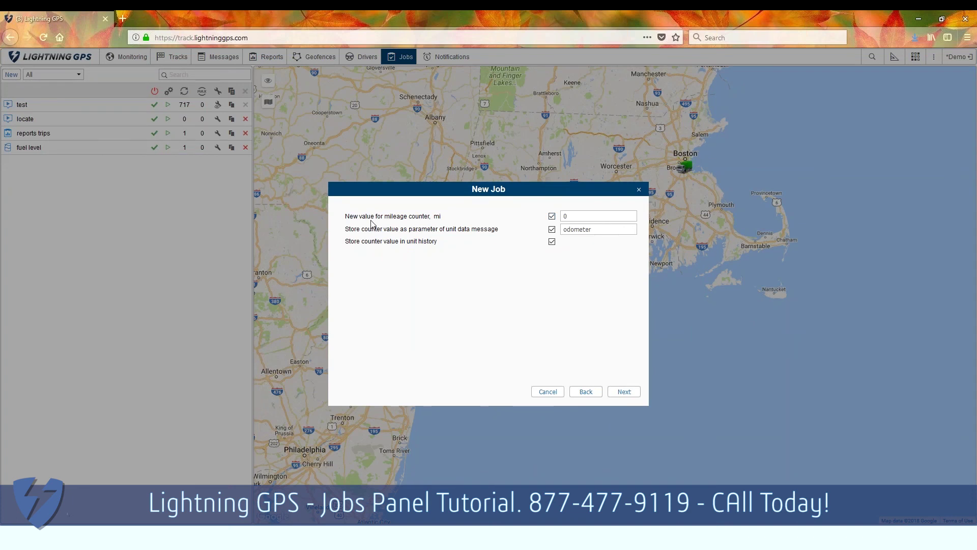
{"action": "left_click", "coordinate": [551, 216]}
{"action": "left_click", "coordinate": [551, 229]}
{"action": "left_click", "coordinate": [547, 391]}
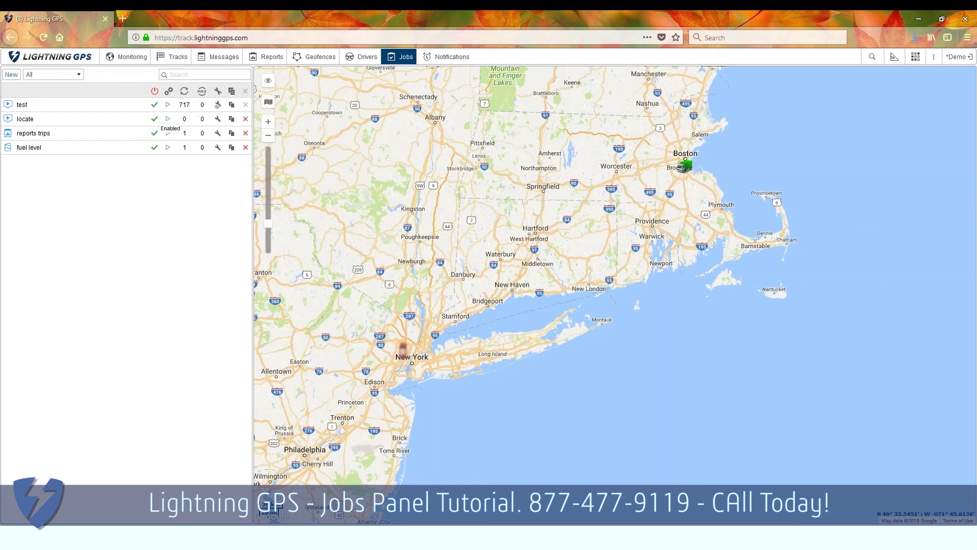
Switch the locate job off and back on, and request a test execution of the reports trips job but cancel it.
{"action": "left_click", "coordinate": [154, 121]}
{"action": "left_click", "coordinate": [155, 122]}
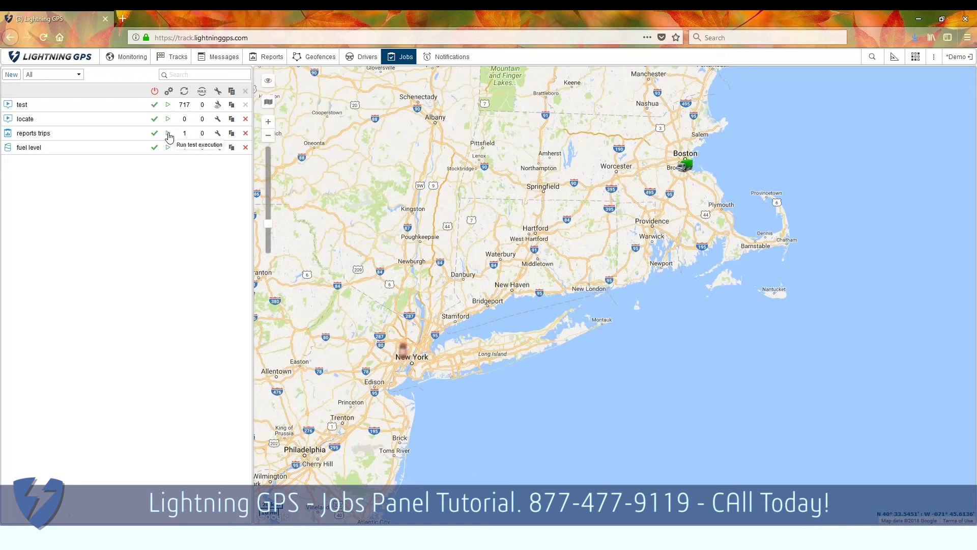
{"action": "left_click", "coordinate": [168, 133]}
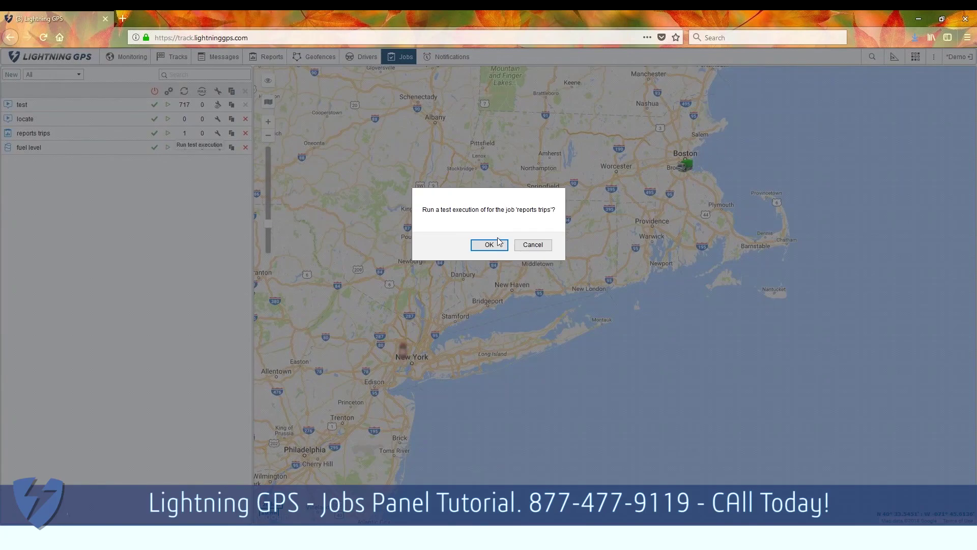
{"action": "left_click", "coordinate": [545, 246]}
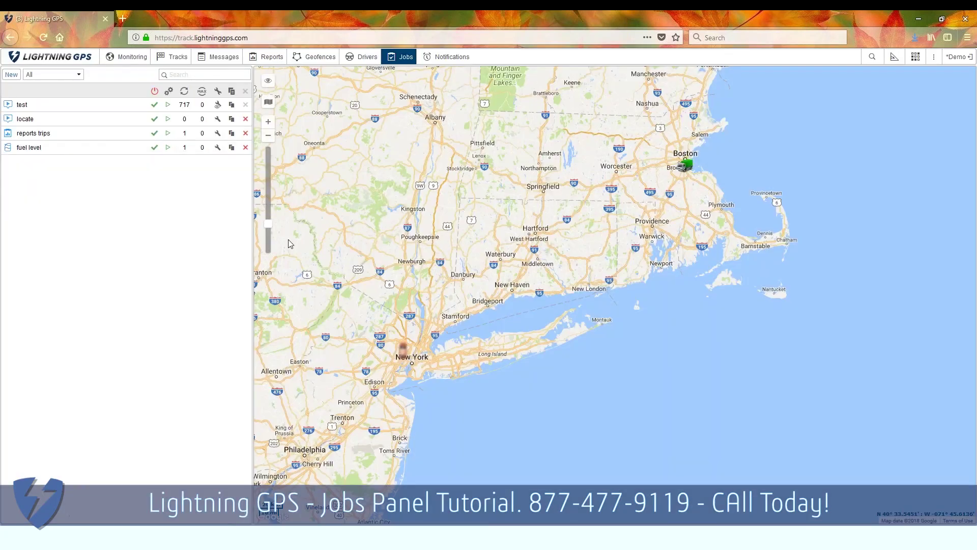